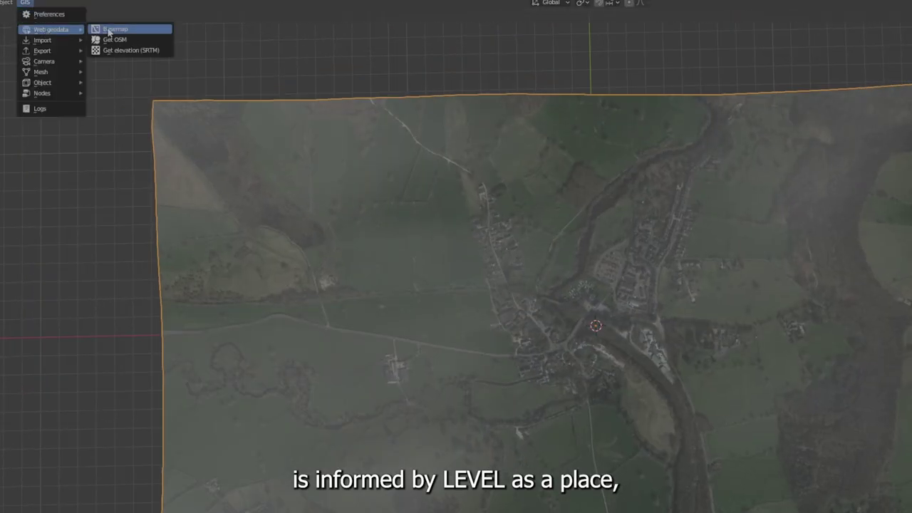
Step: Load a satellite basemap of the town centre and fetch its SRTM elevation data to form the terrain
click(114, 29)
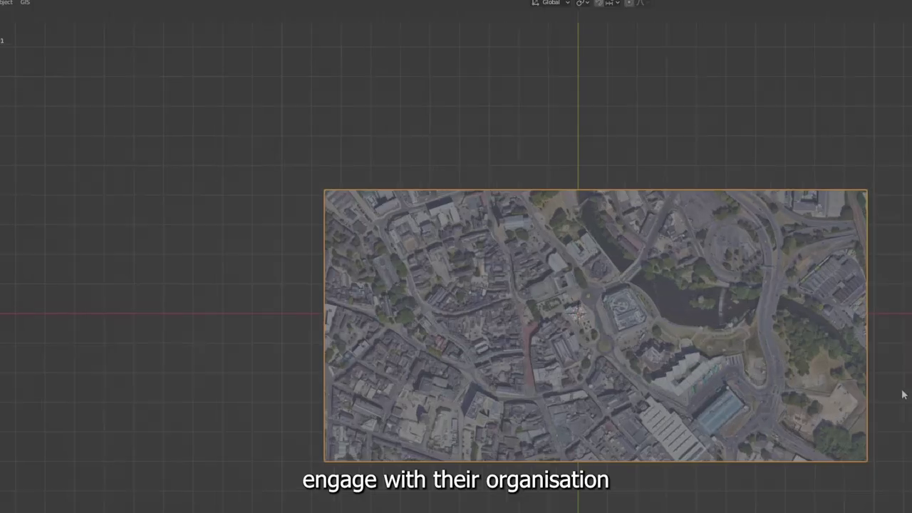
scroll(903, 394, up, 3)
mouse_move(45, 31)
click(129, 55)
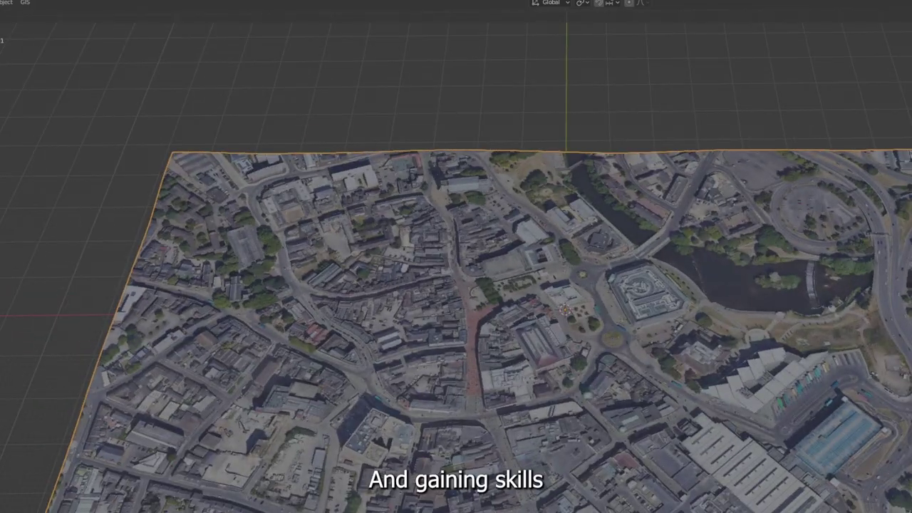
Step: Start exporting the landscape as Derbylandscape.obj and browse into the PlayLABxLAND folder's PlayLAB 1.9 QUAD Version project
click(37, 239)
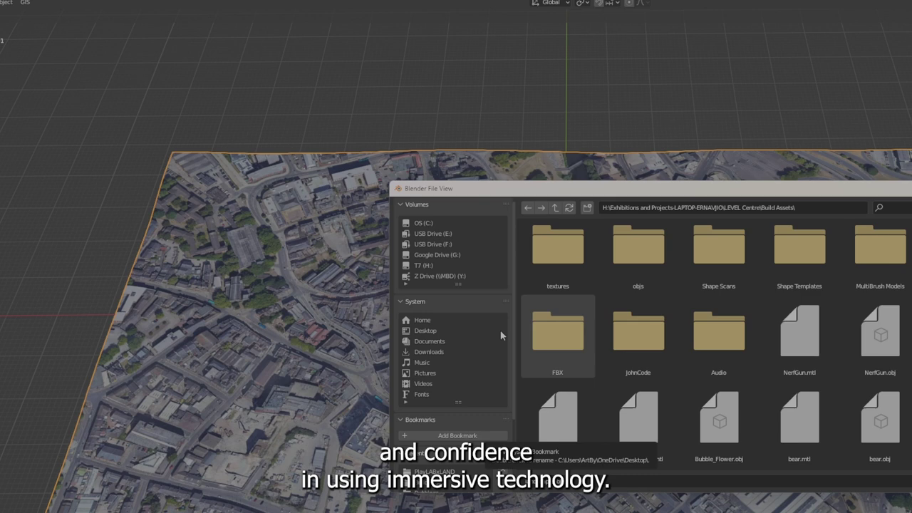
scroll(448, 399, down, 4)
click(446, 378)
double_click(638, 257)
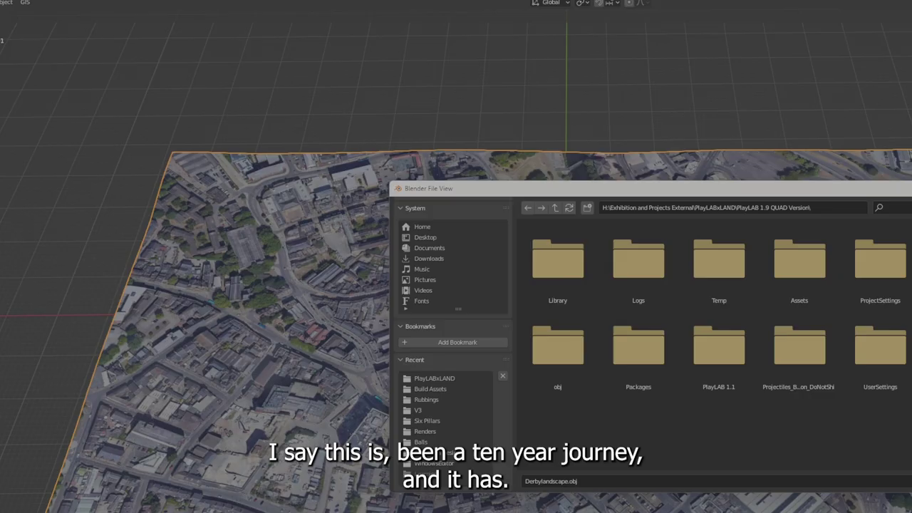
double_click(849, 248)
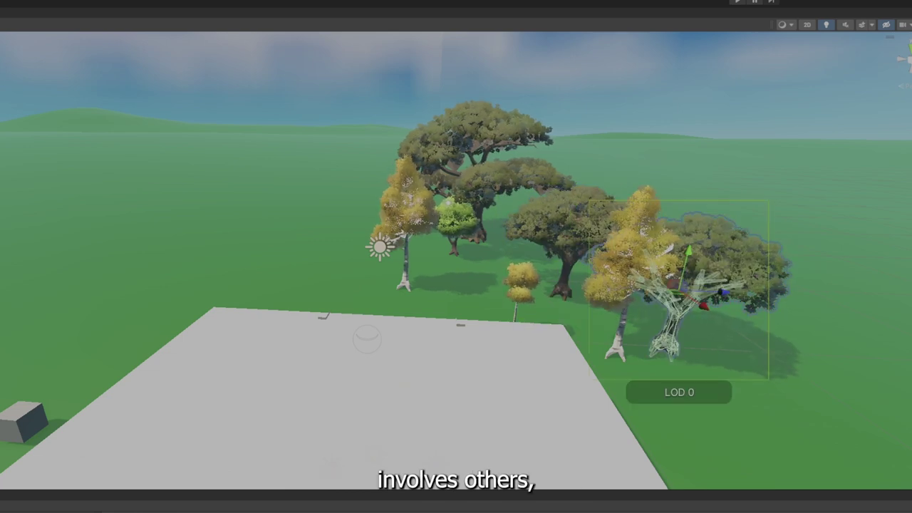
Step: Switch to Unity and replace the selected oak beside the platform with two green trees
key(Delete)
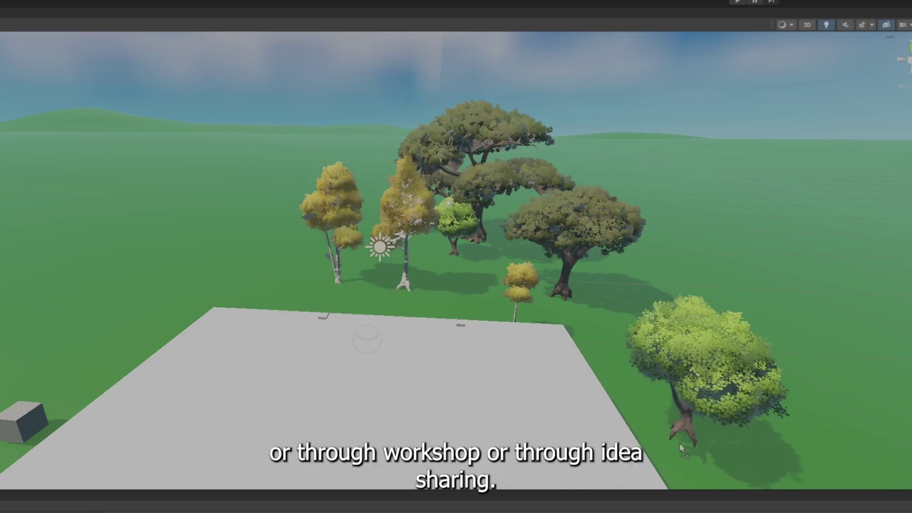
drag(679, 443, 762, 363)
key(ctrl+d)
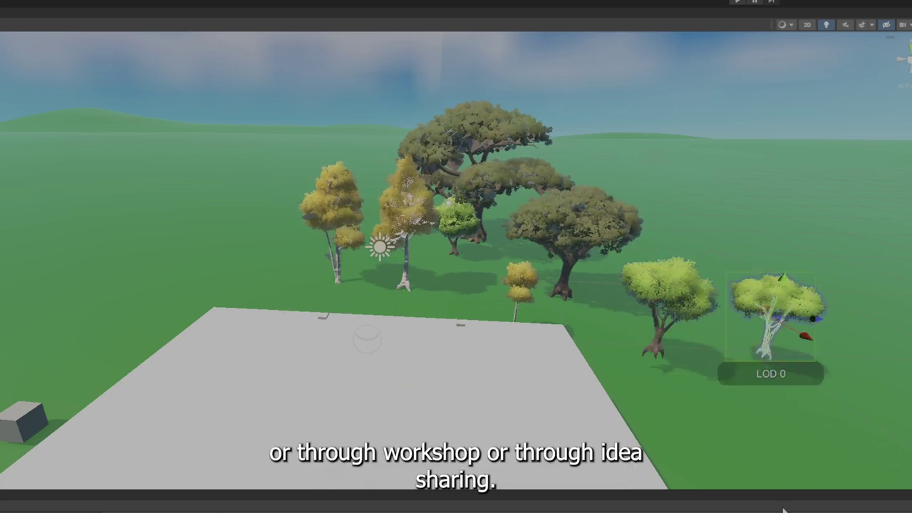
click(799, 399)
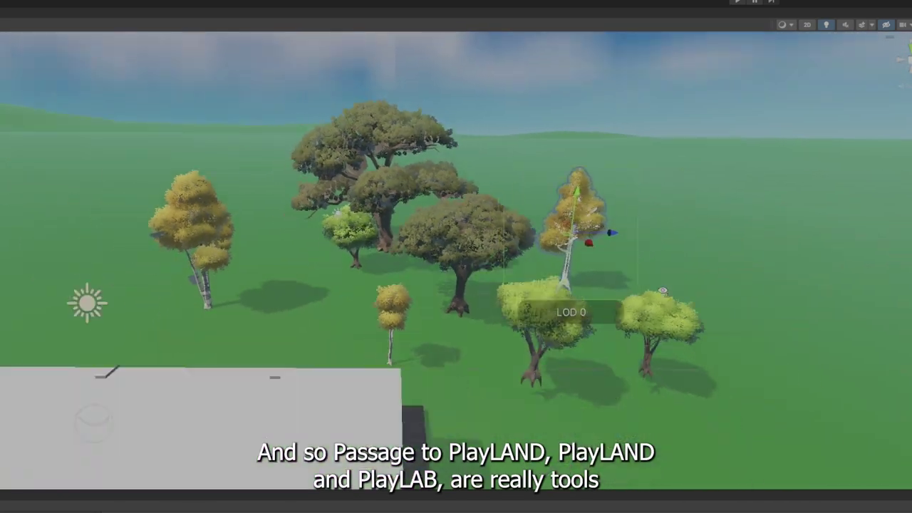
key(ctrl+p)
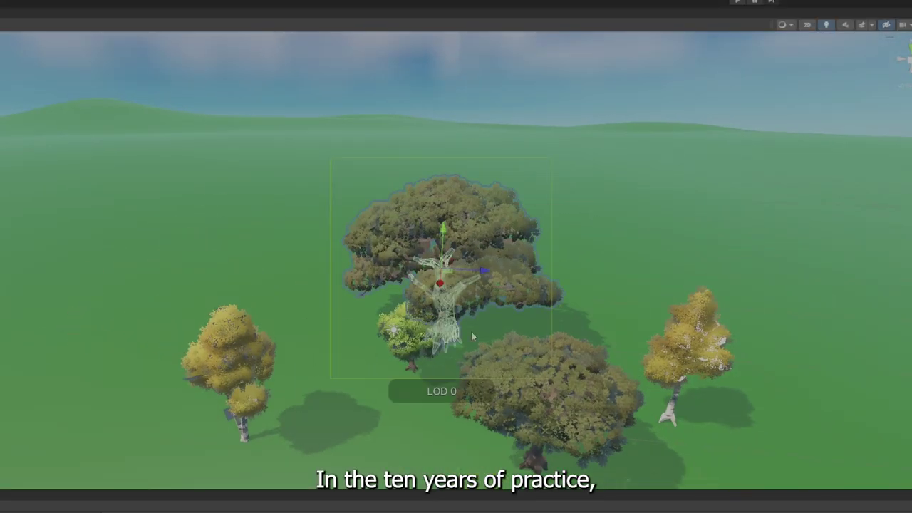
Step: Move the two large oaks and the yellow birches far back from the platform into a loose group
drag(471, 331, 457, 193)
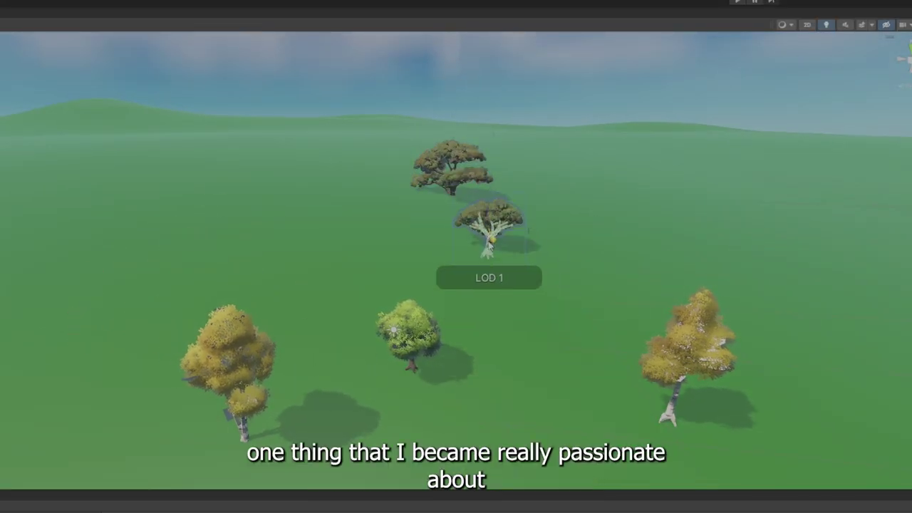
mouse_move(489, 213)
mouse_down()
mouse_move(451, 153)
mouse_move(488, 203)
mouse_up()
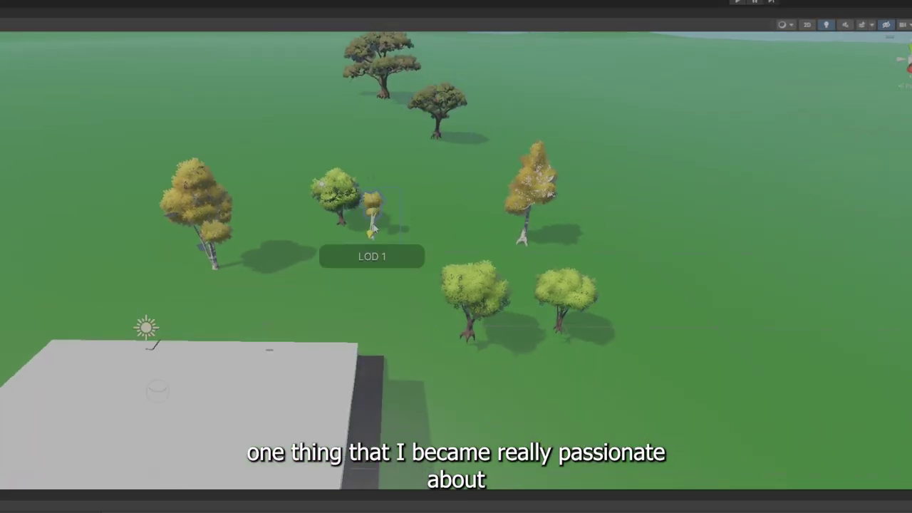
drag(372, 207, 482, 150)
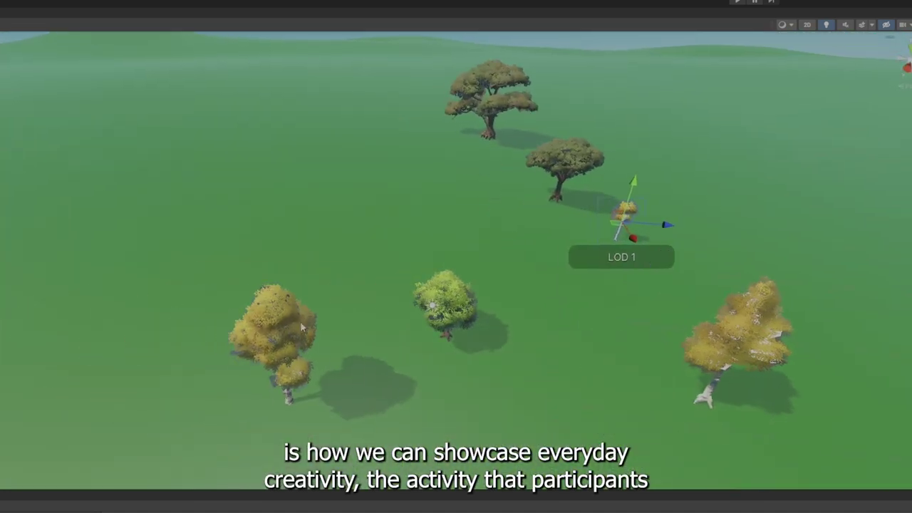
drag(314, 336, 691, 205)
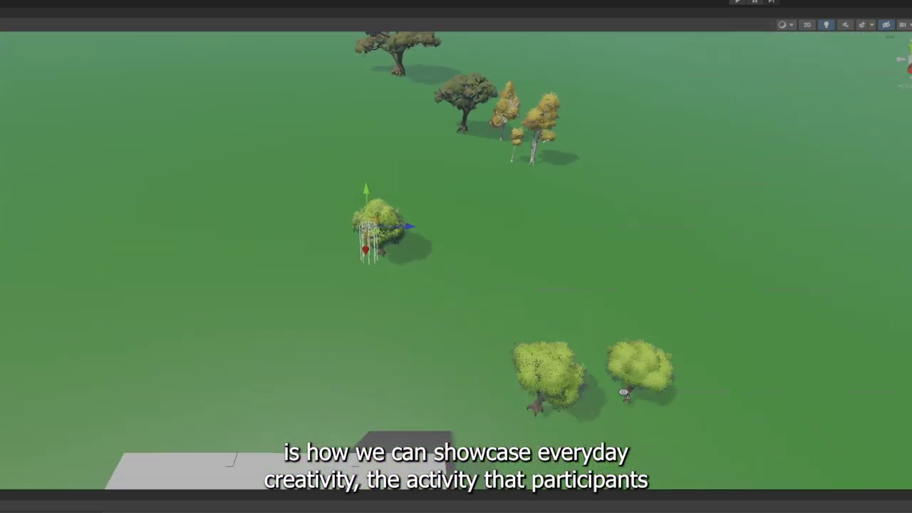
Step: Cluster three green trees on the opposite side from the birches and place another green tree alone beyond the birches
drag(413, 221, 292, 191)
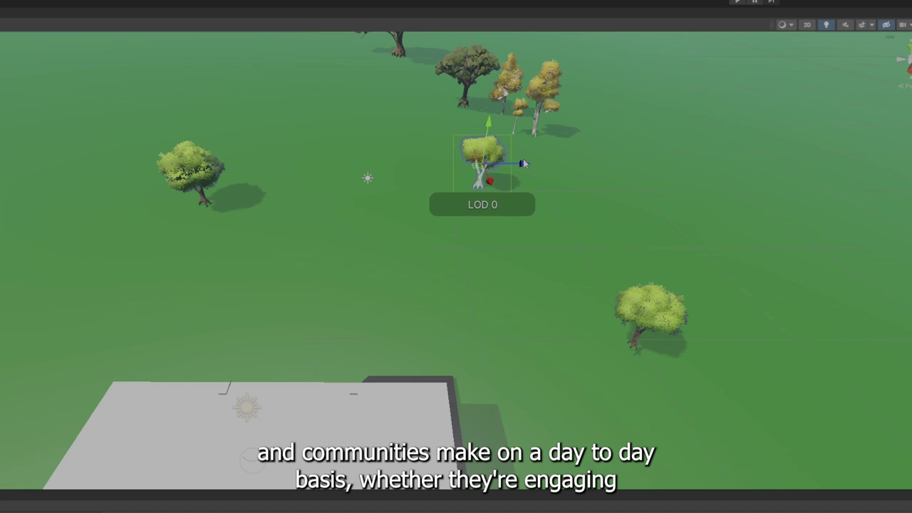
drag(477, 121, 244, 131)
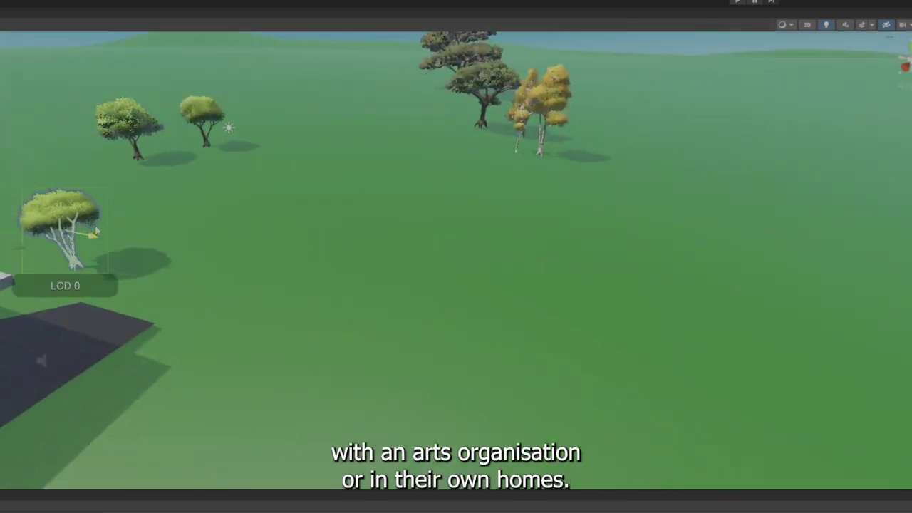
drag(63, 235, 174, 171)
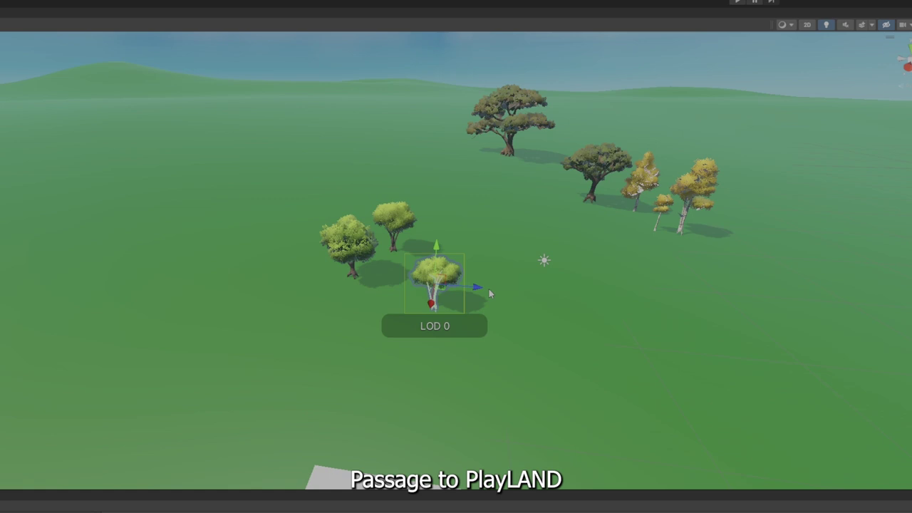
drag(14, 260, 168, 264)
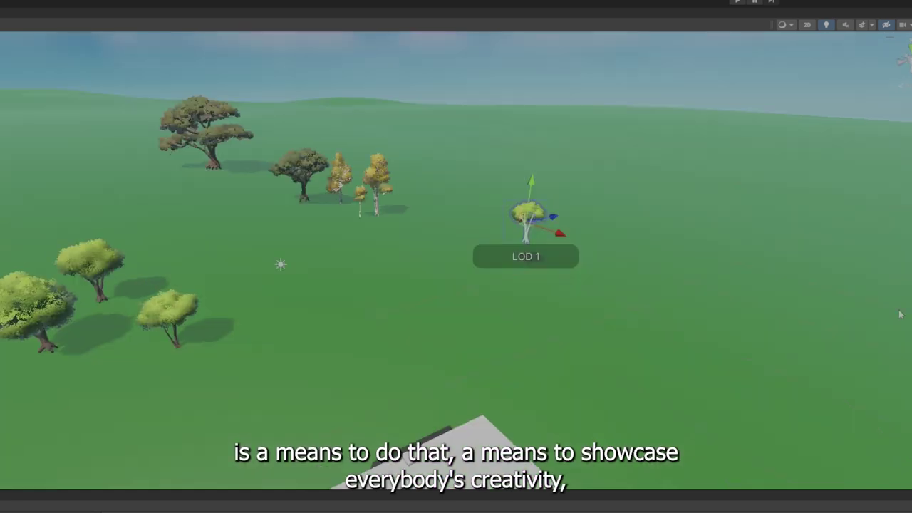
drag(534, 190, 617, 241)
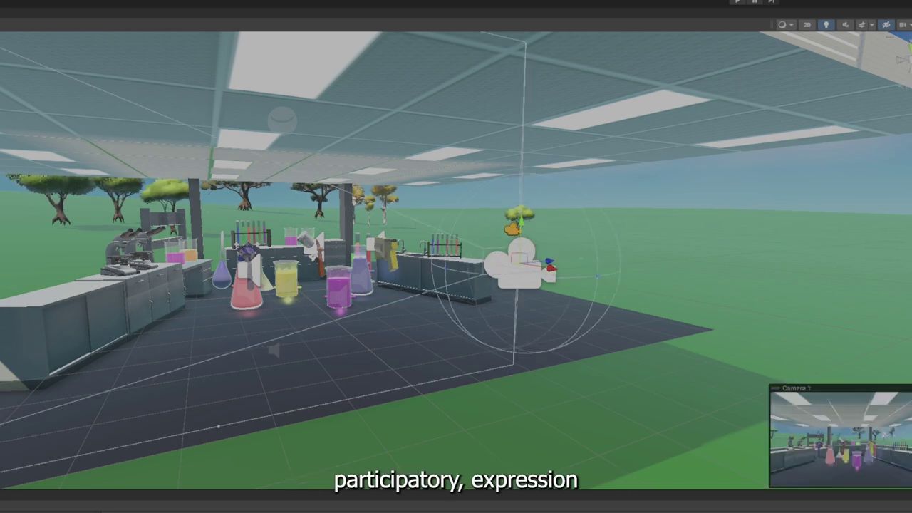
Step: Adjust the isolated green tree and shift the tallest yellow birch closer to its neighbouring birches
click(300, 236)
click(301, 235)
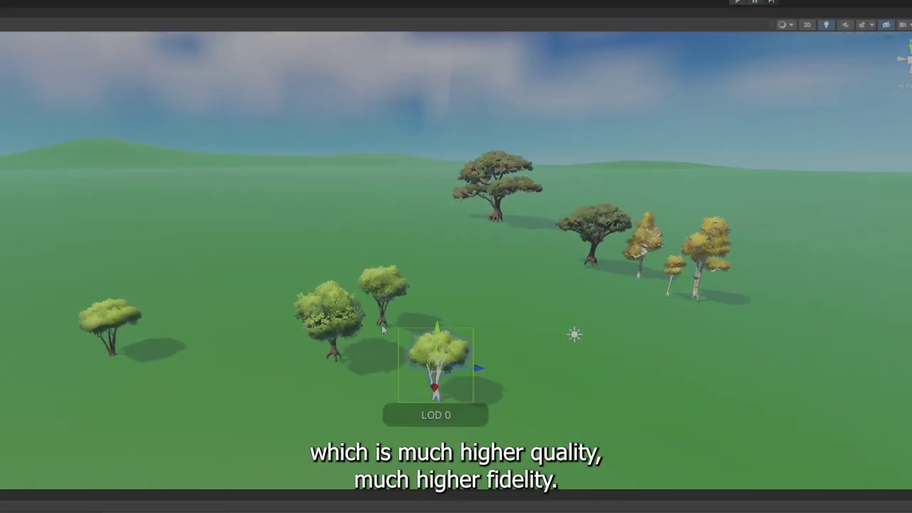
click(109, 324)
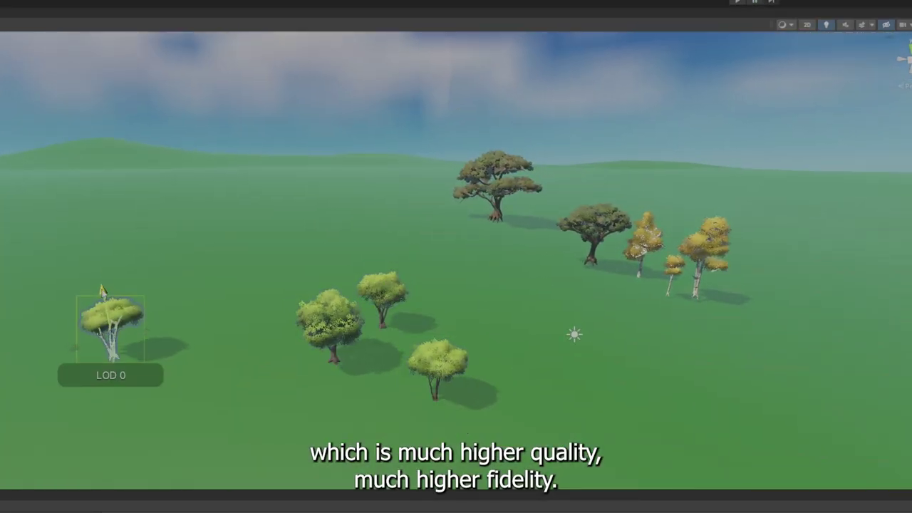
click(701, 238)
drag(701, 256, 649, 246)
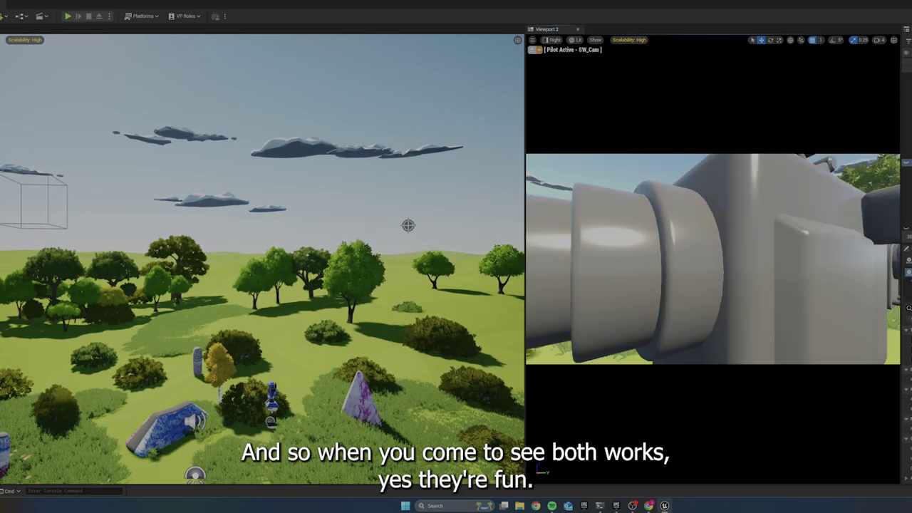
Step: Switch to Unreal Editor and inspect the meadow from above, selecting the camera between the shrub and the compass marker
drag(341, 307, 364, 324)
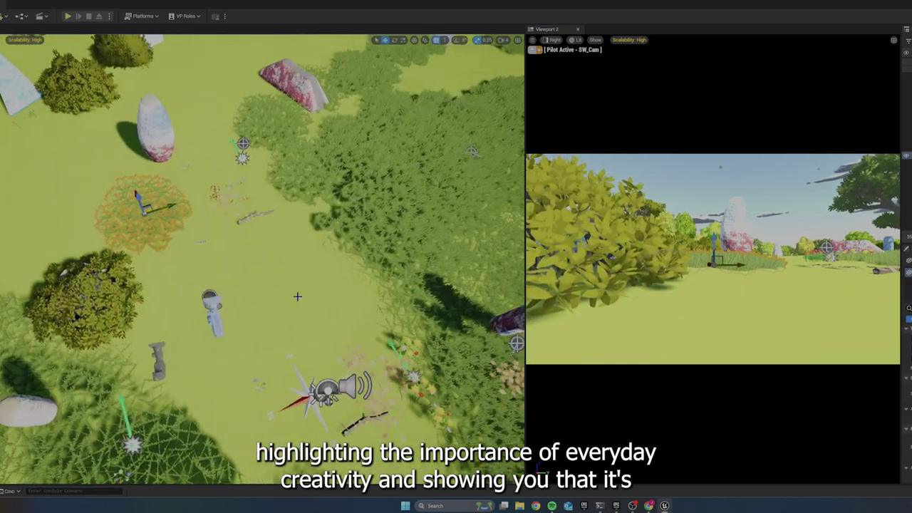
click(219, 308)
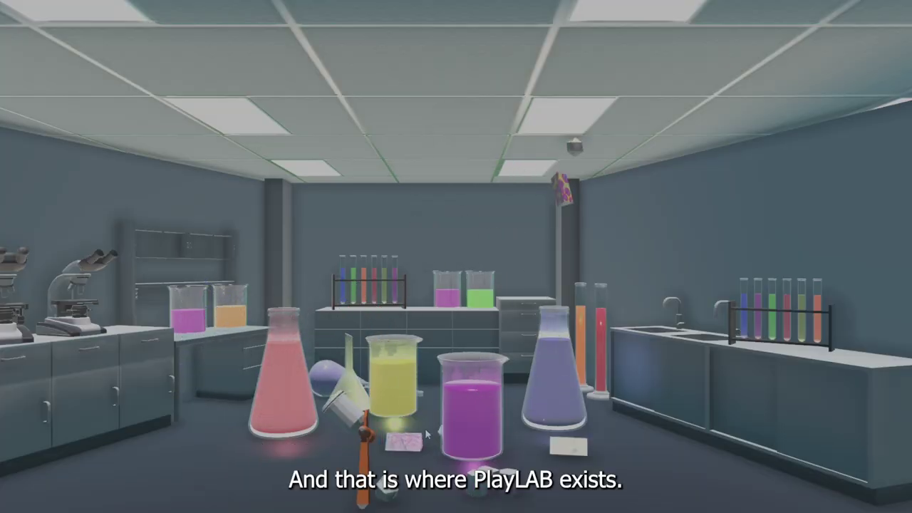
Step: Test the running PlayLAB laboratory by swinging the hammer and the yellow tool through the walls and glassware
drag(609, 420, 616, 307)
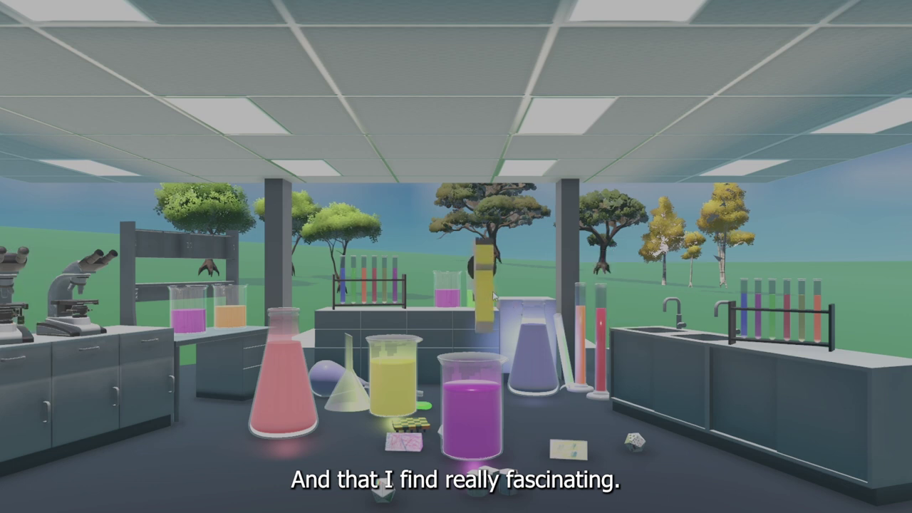
drag(493, 298, 662, 319)
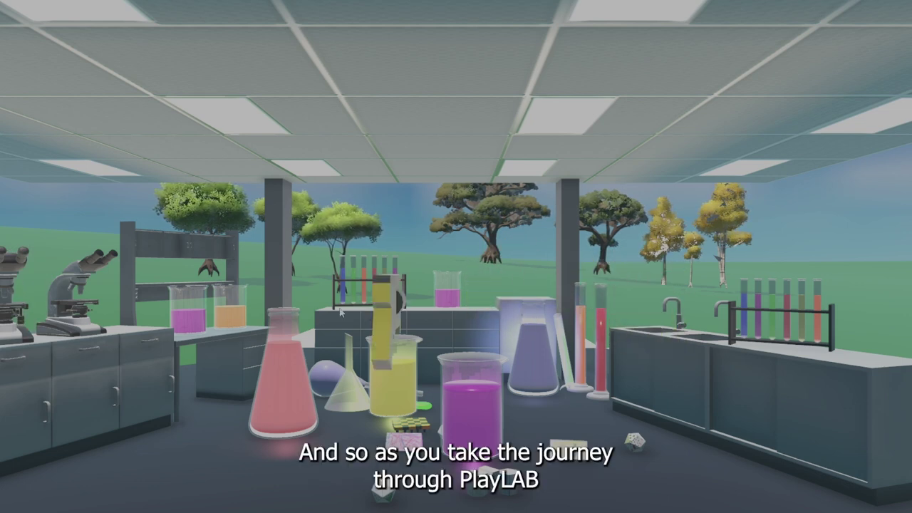
drag(407, 284, 433, 294)
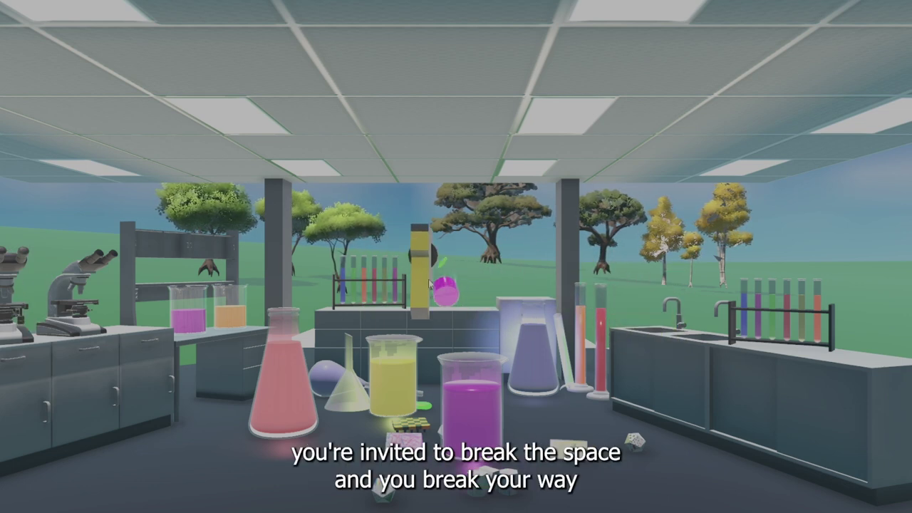
drag(318, 278, 671, 340)
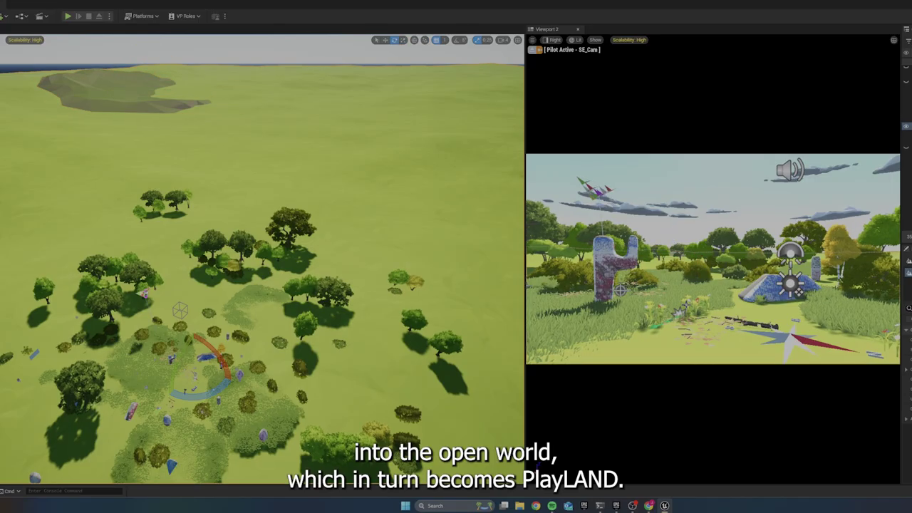
Step: In Unreal Editor, widen the camera preview and position the faceted rock landform in the distance beyond the trees
drag(525, 466, 228, 468)
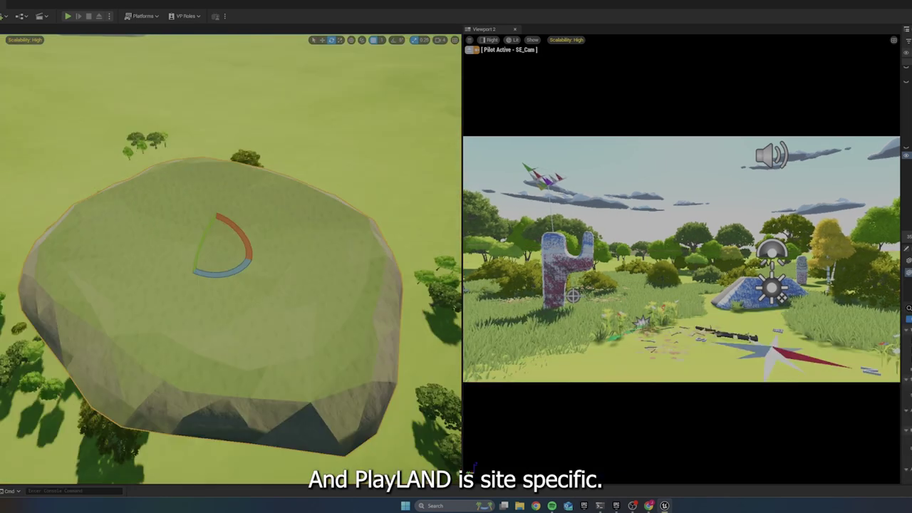
scroll(230, 256, down, 10)
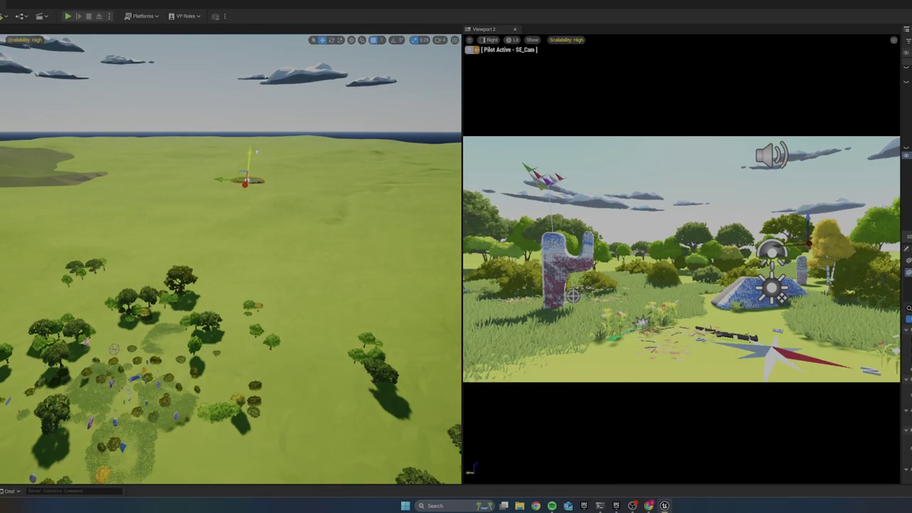
scroll(231, 257, down, 5)
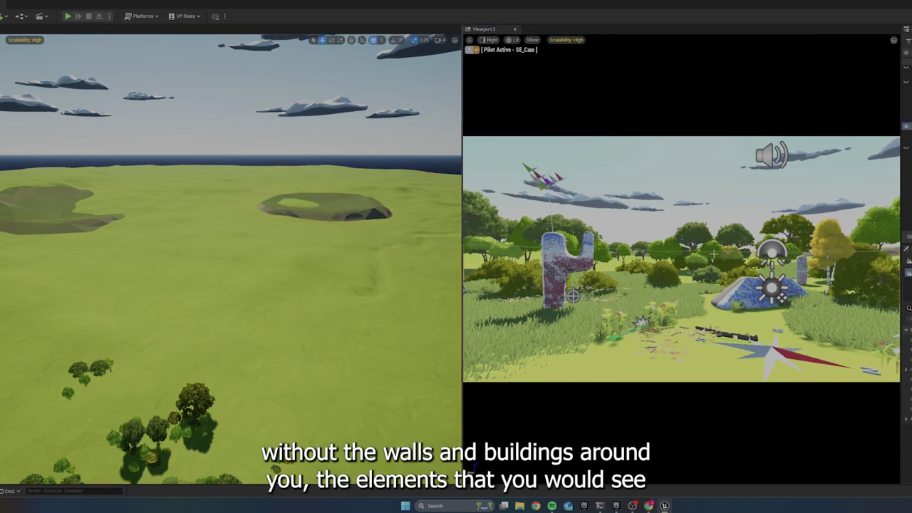
Step: Hide the editor icons in the camera preview and switch its piloted camera to NE_Cam
key(g)
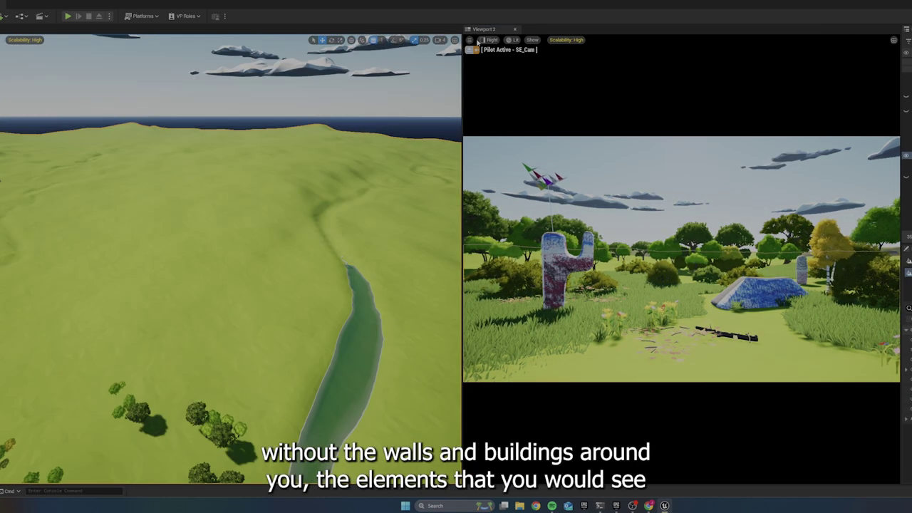
click(490, 40)
click(509, 128)
key(g)
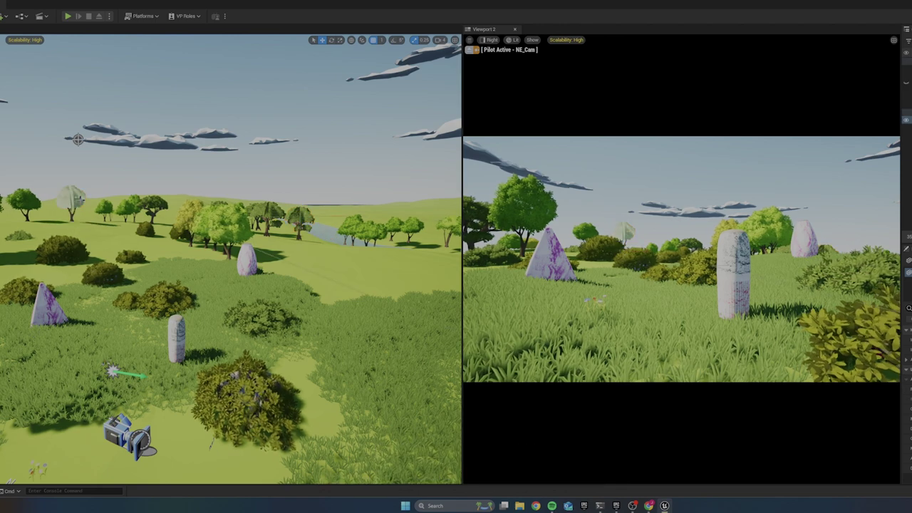
Step: Select the pale tree at the back of the standing-stone meadow and start playing the level in the editor
click(71, 200)
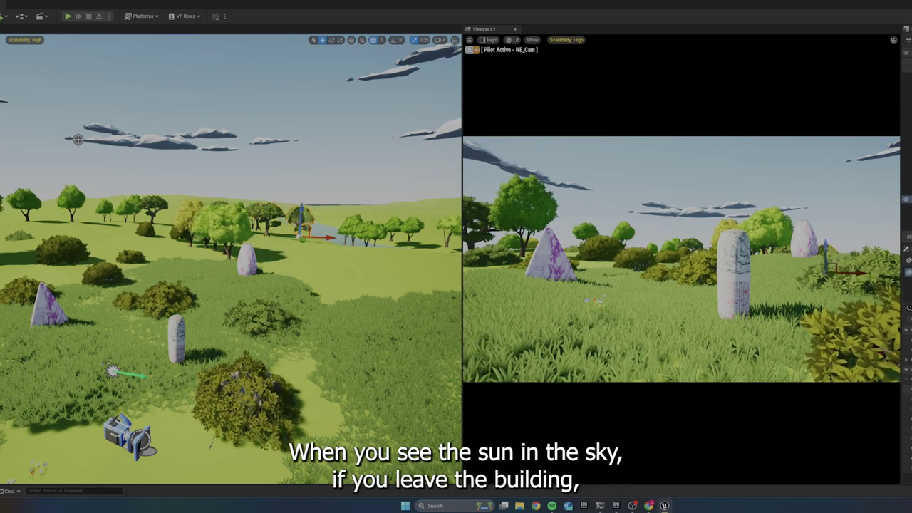
drag(228, 285, 185, 253)
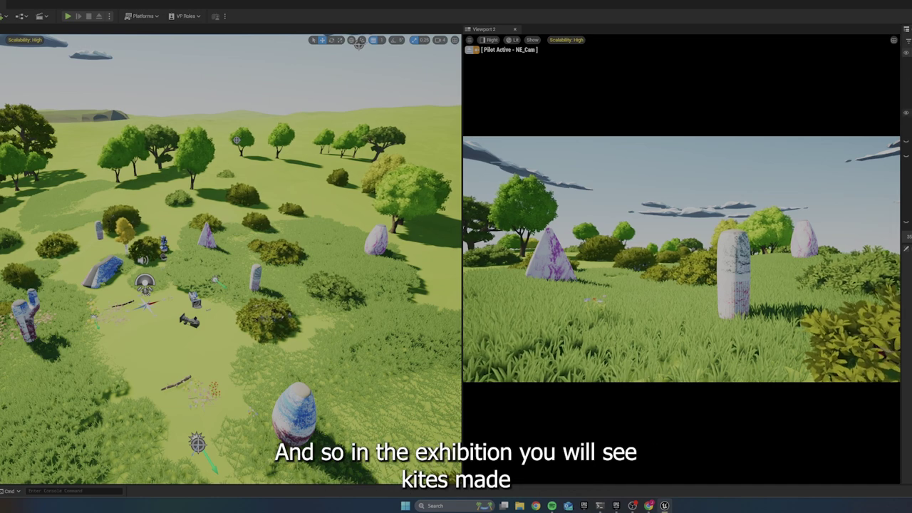
click(109, 15)
click(153, 37)
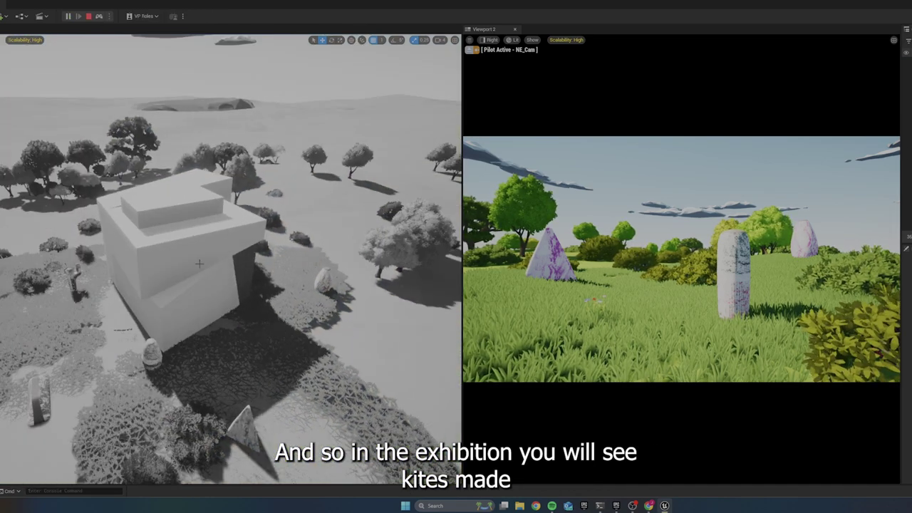
Step: Look around the white building and the surrounding meadow in the running level and stop the play session
drag(199, 264, 294, 269)
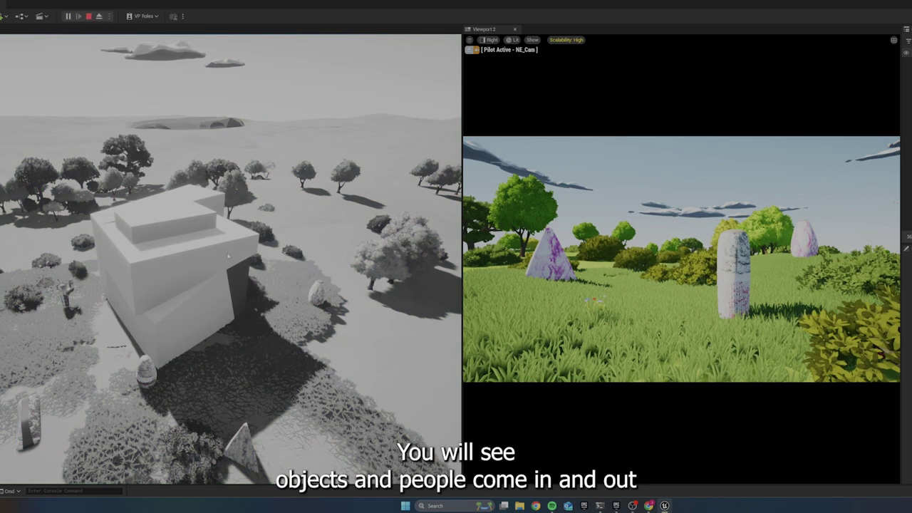
drag(227, 252, 227, 239)
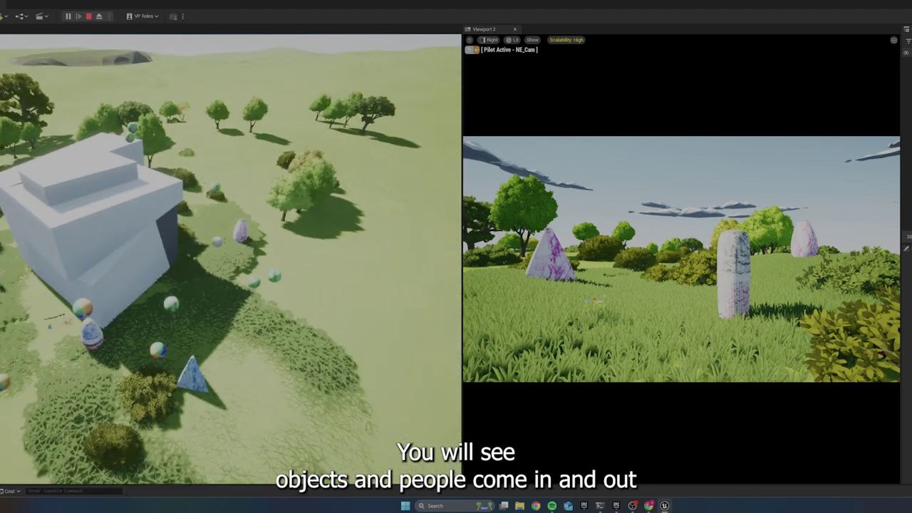
key(Escape)
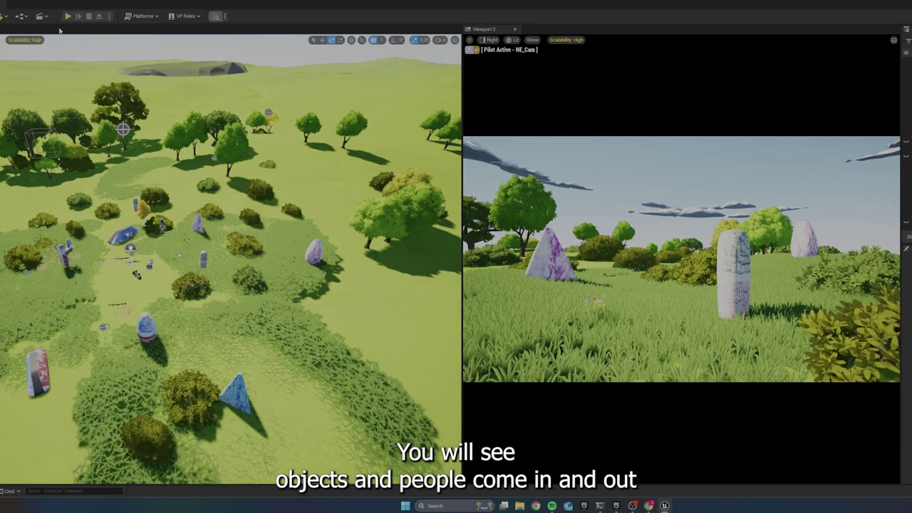
Step: Open the PlayLAND_QUAD_Build level blueprint and examine the node groups in its event graph
click(119, 96)
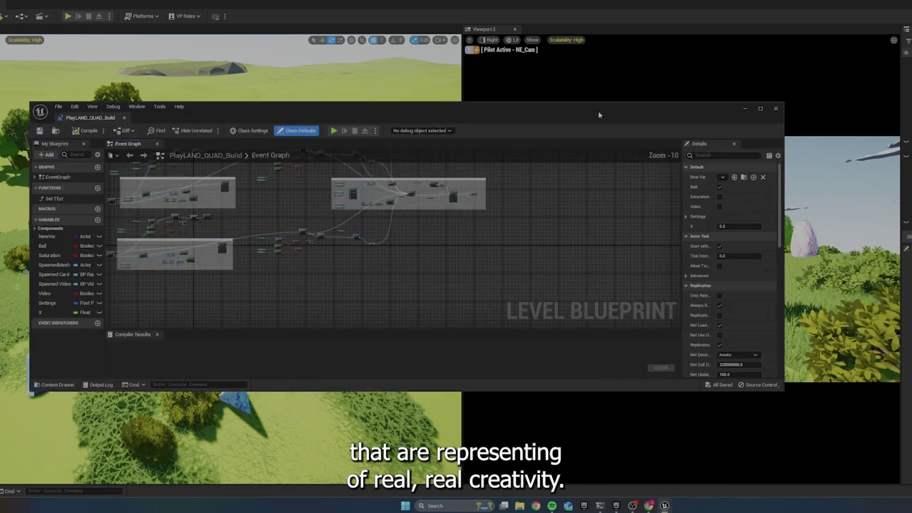
double_click(598, 110)
scroll(345, 283, up, 3)
drag(345, 284, 522, 234)
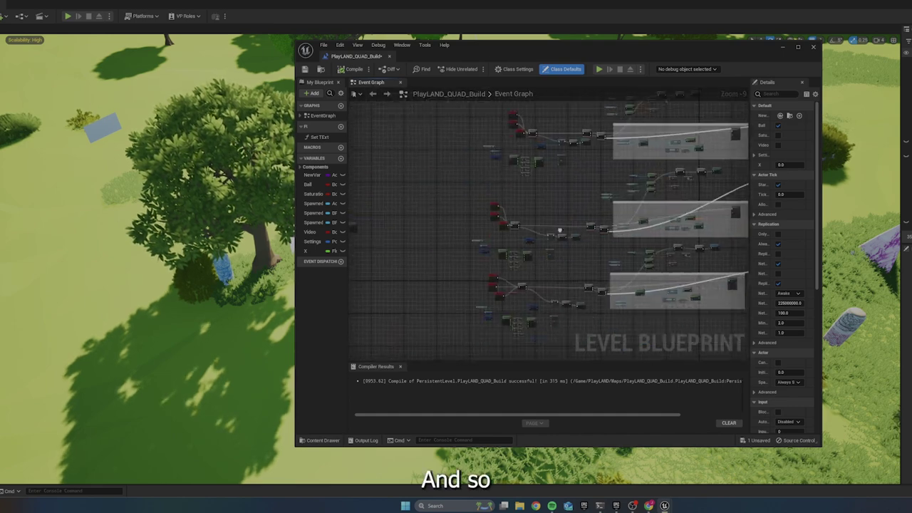
scroll(559, 232, up, 7)
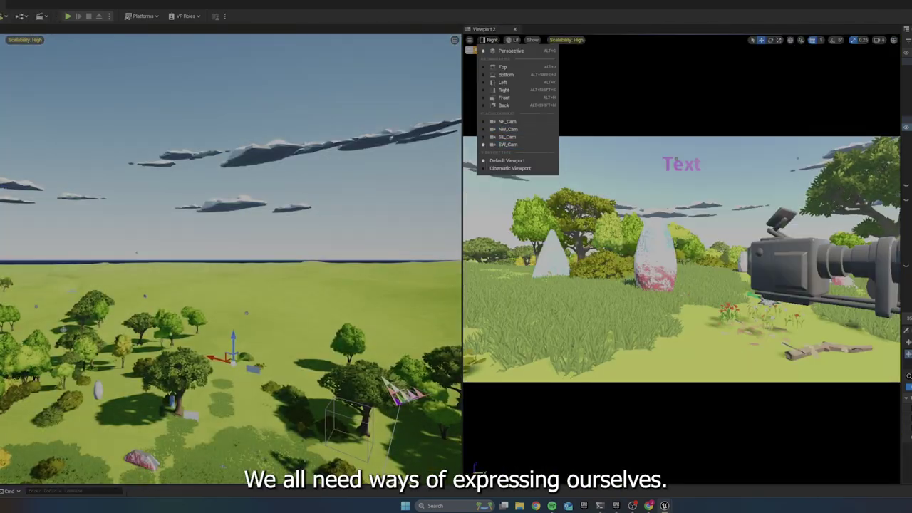
Step: Pilot SW_Cam in the camera preview and bring the standing stones among the trees into closer view
click(507, 145)
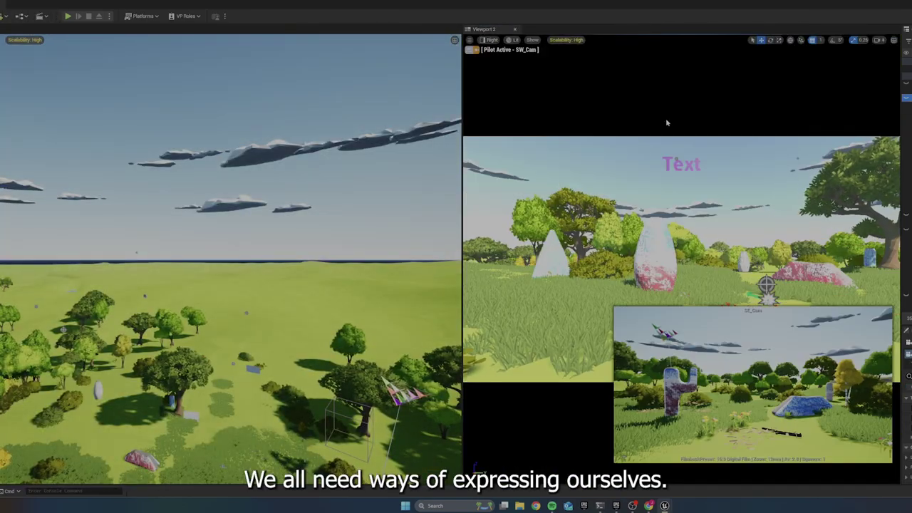
click(172, 402)
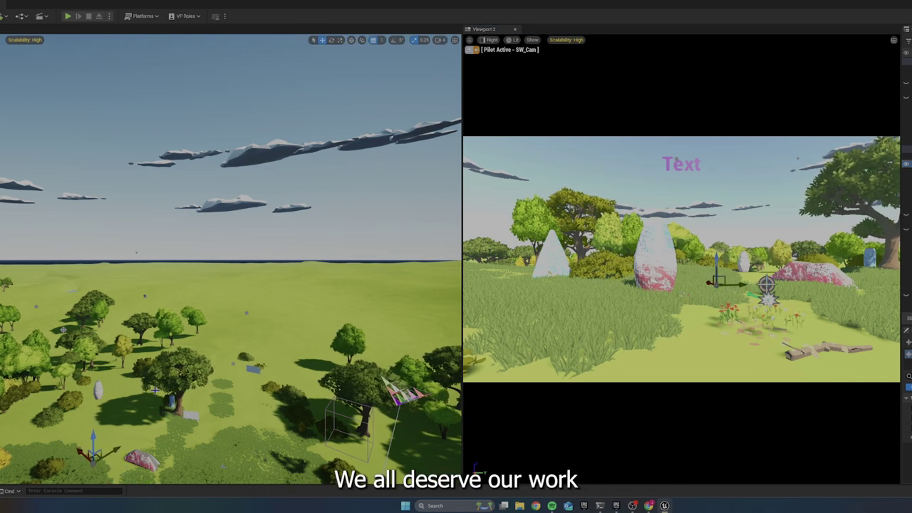
key(f)
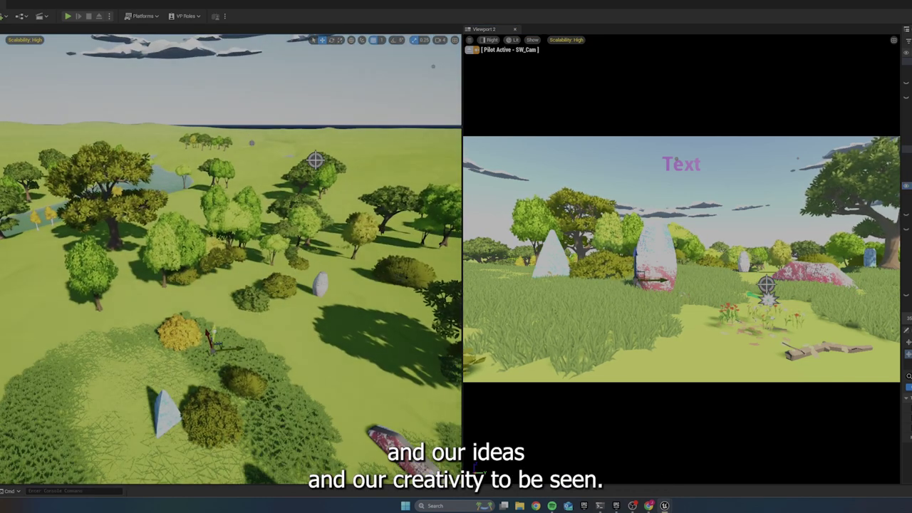
Step: Switch the camera preview to SE_Cam to check its view and finally to NE_Cam
click(469, 40)
click(507, 128)
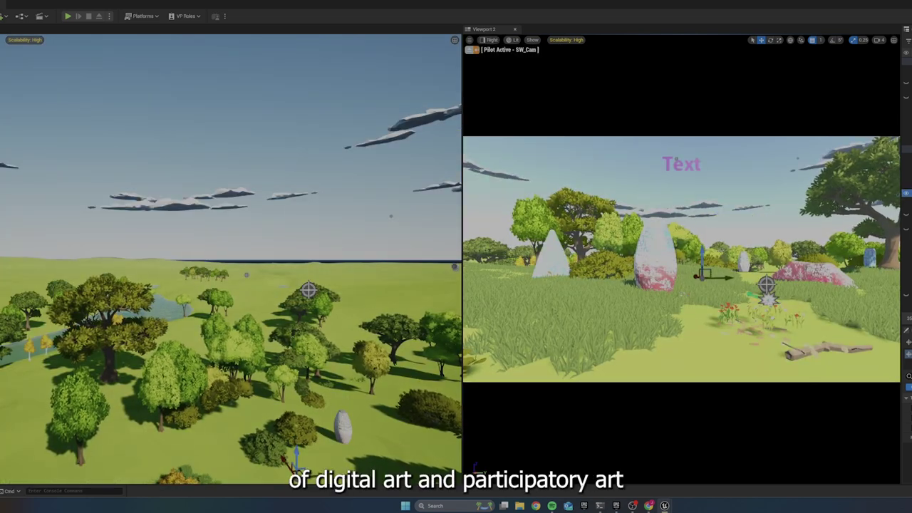
click(469, 40)
click(484, 137)
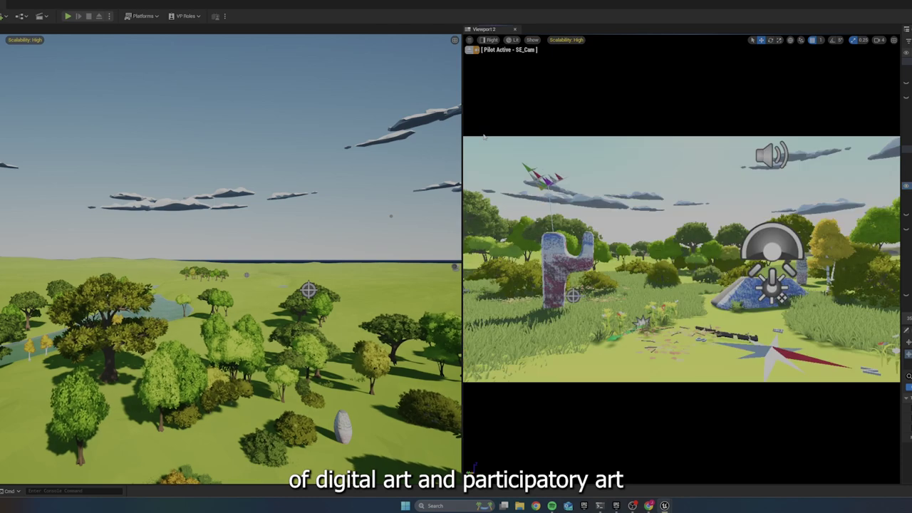
click(469, 40)
click(484, 121)
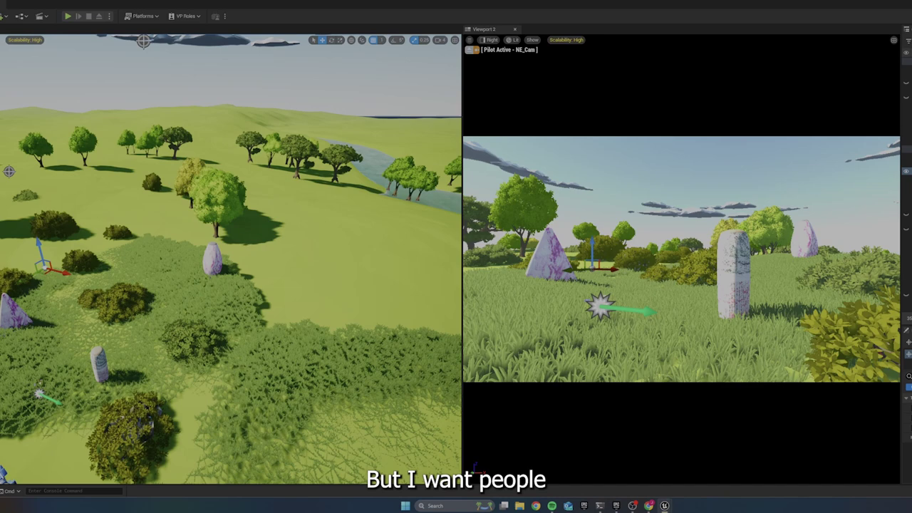
Step: Return to the PlayLAND_QUAD_1 level and start playing it in a separate preview window
mouse_move(664, 504)
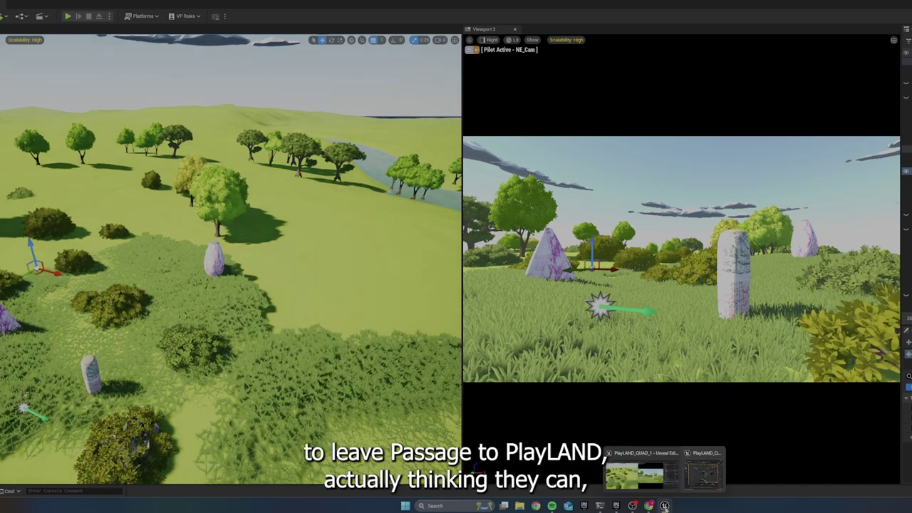
click(634, 473)
drag(529, 257, 501, 180)
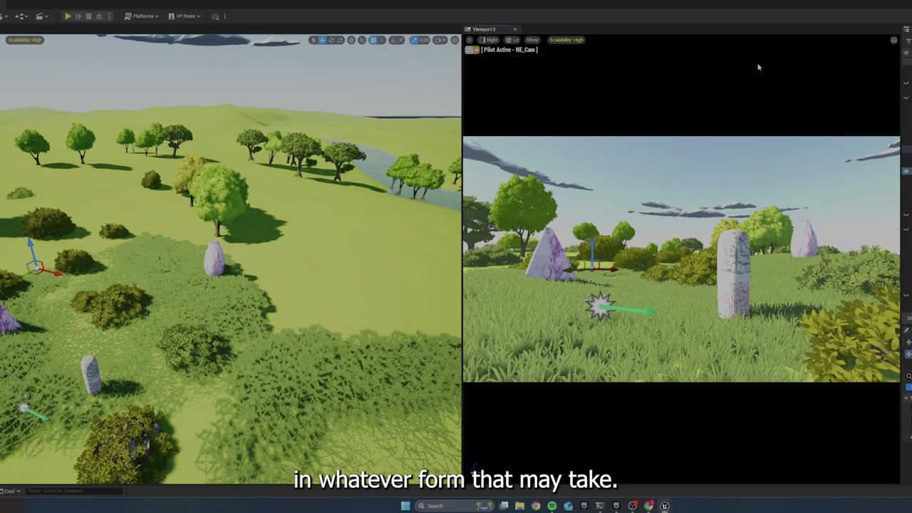
click(100, 16)
click(143, 57)
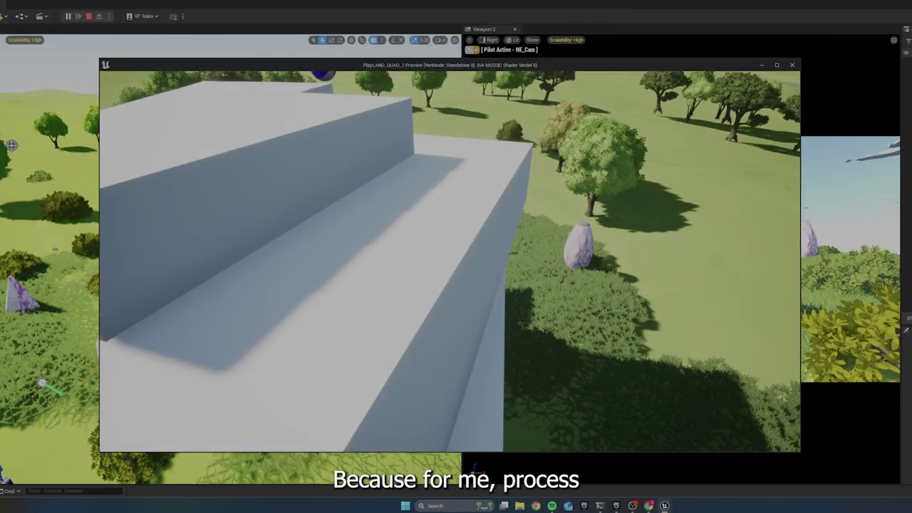